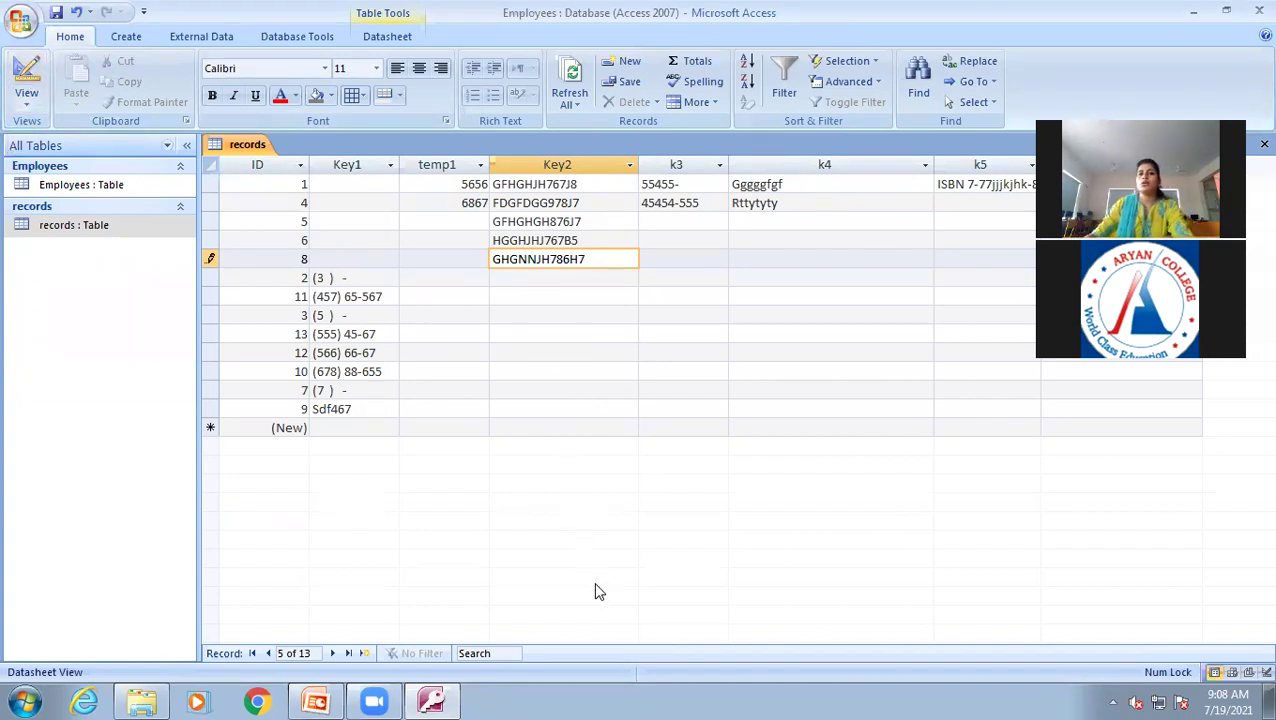
Step: Review the PowerPoint slide describing the three input mask sections, and return to the records table in Access
mouse_move(432, 698)
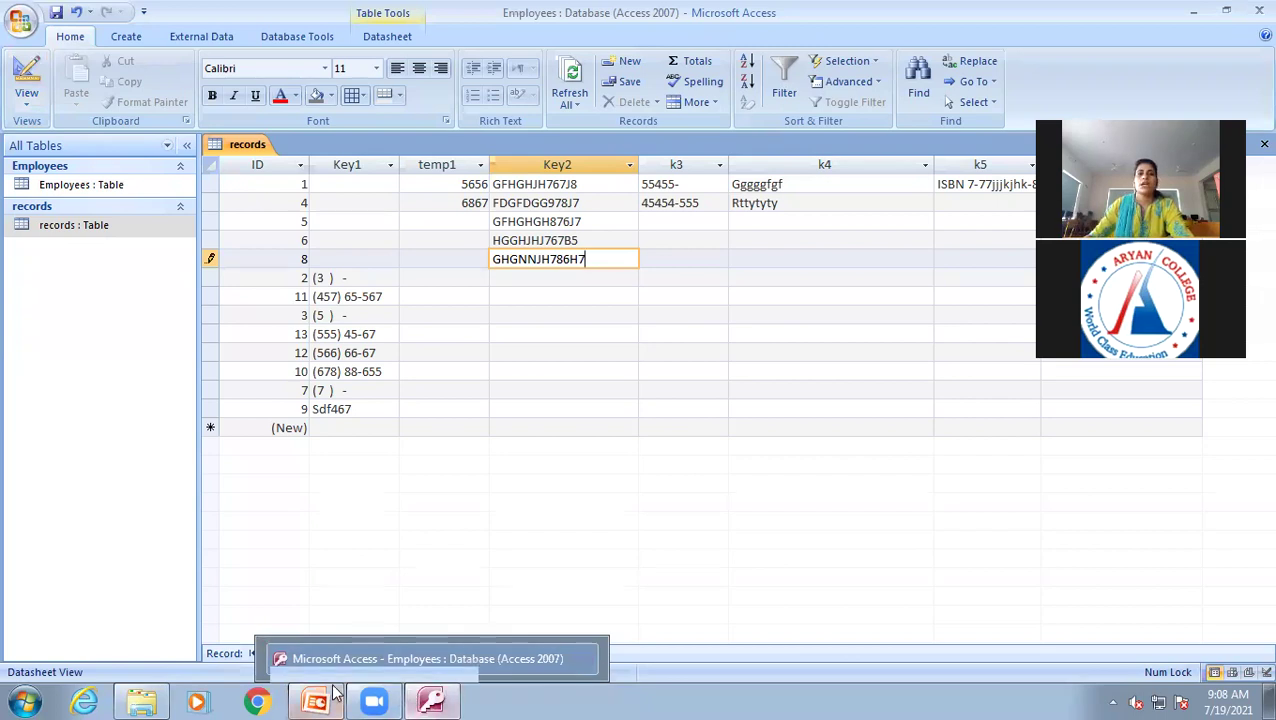
left_click(303, 697)
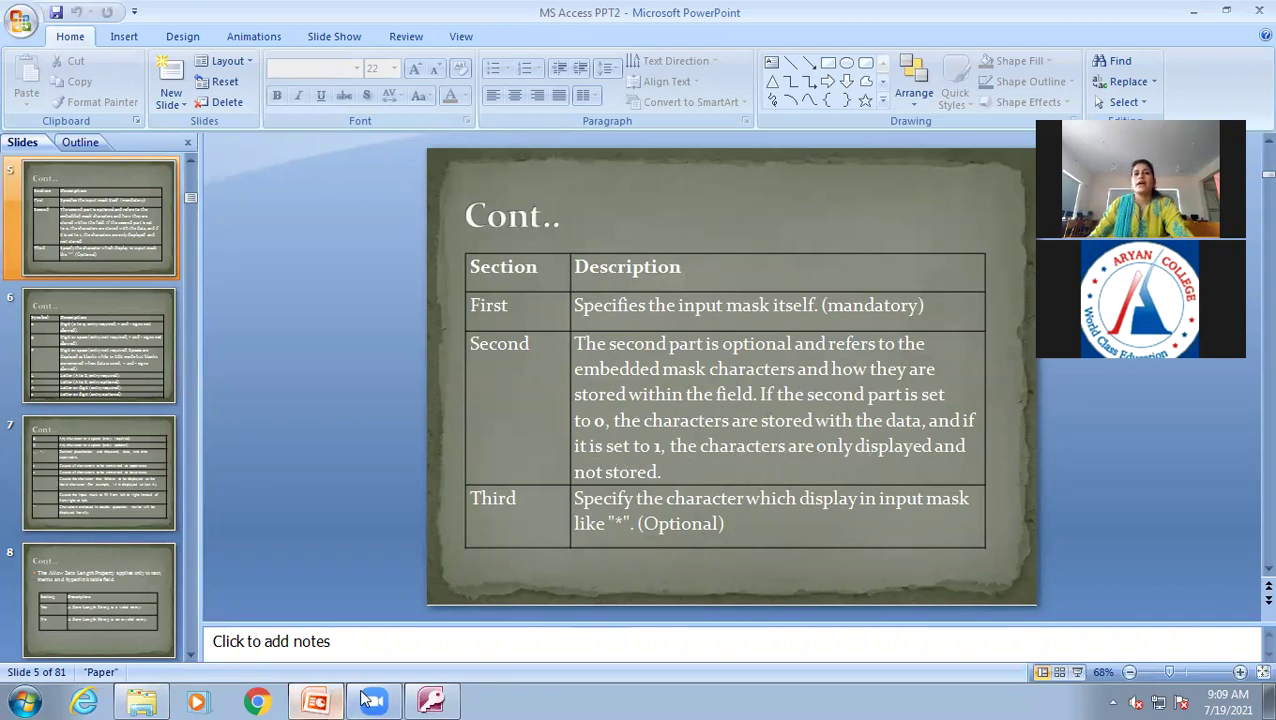
left_click(431, 700)
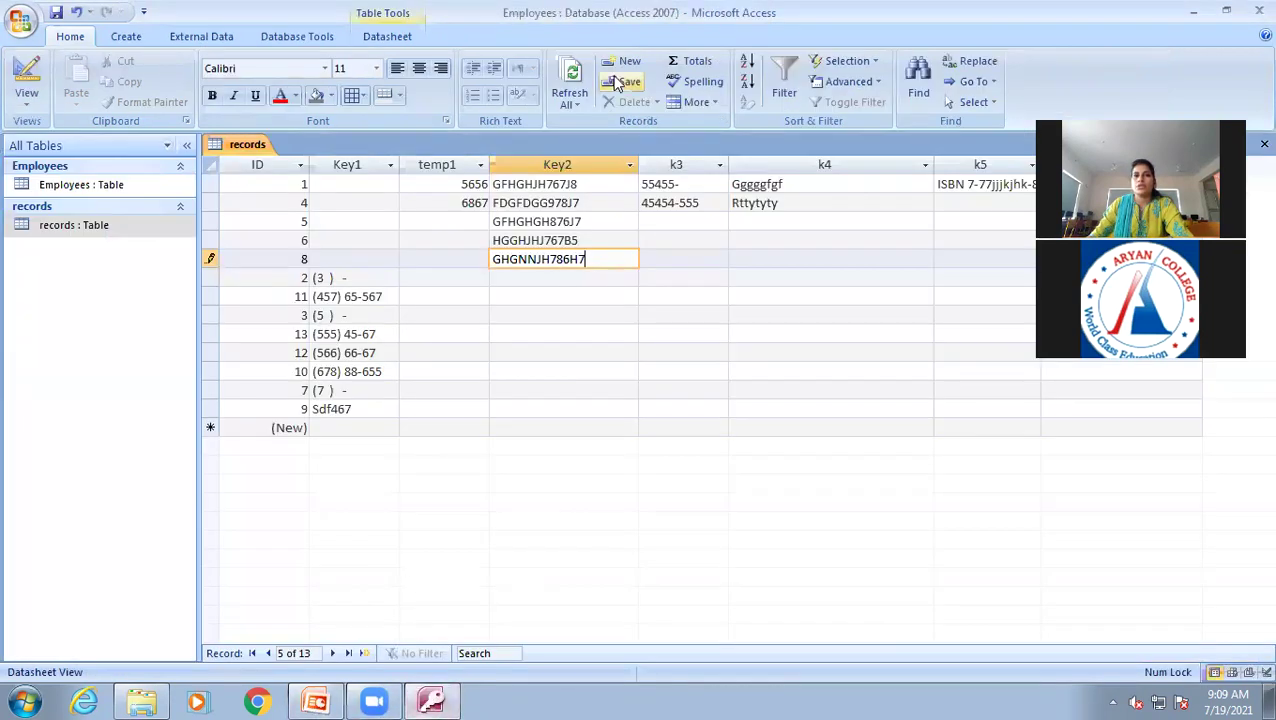
Step: Set the Key2 field's input mask to >L????L?000L0;1;% and check it in an empty Key2 cell of the datasheet
left_click(28, 66)
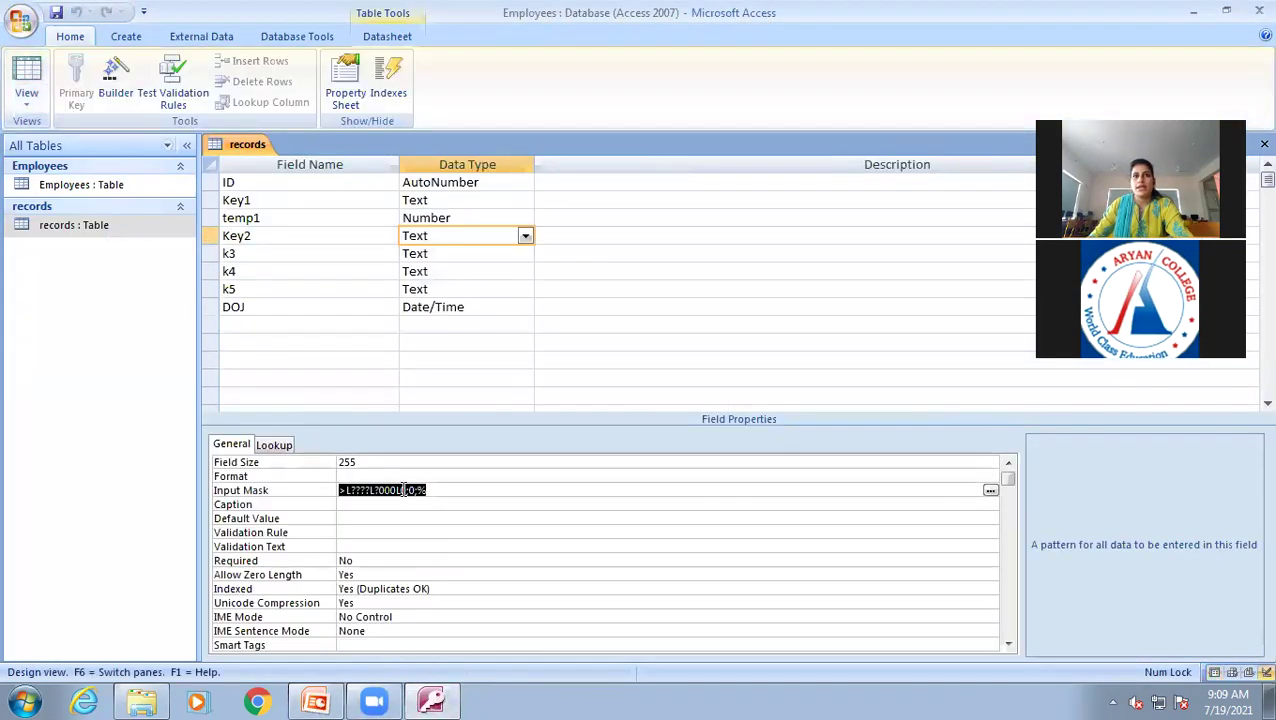
left_click(416, 489)
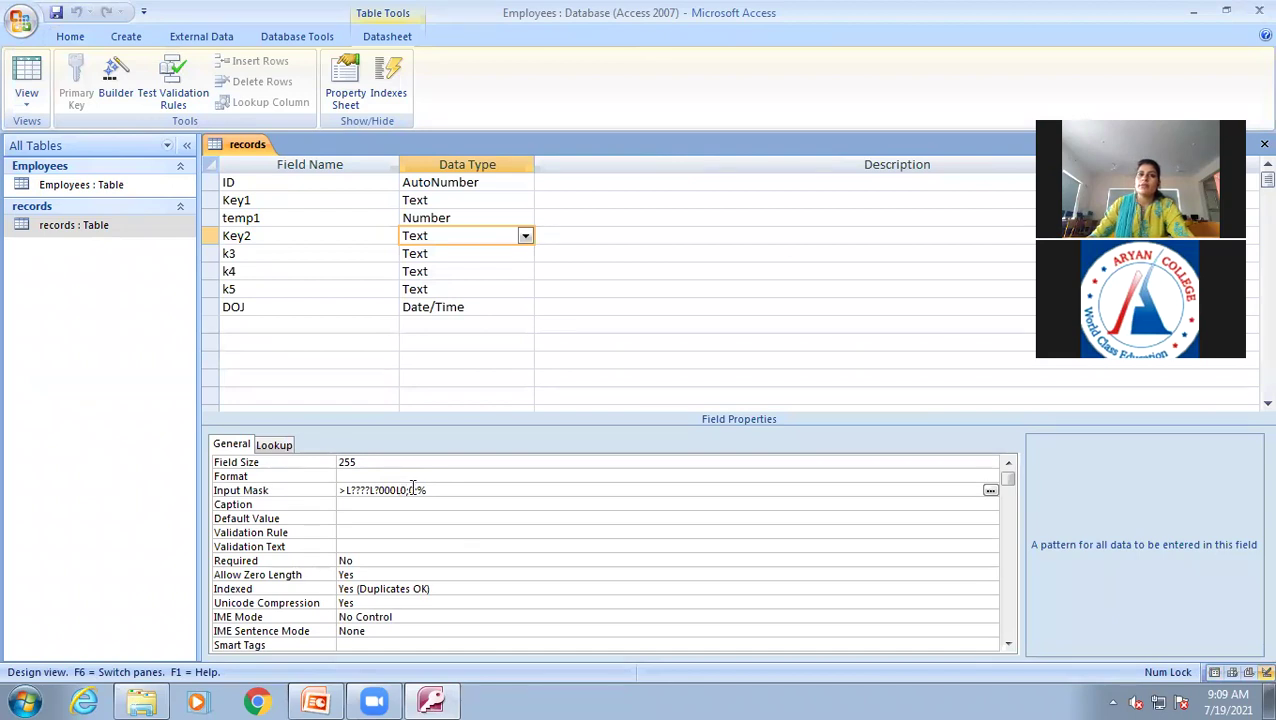
key("BackSpace")
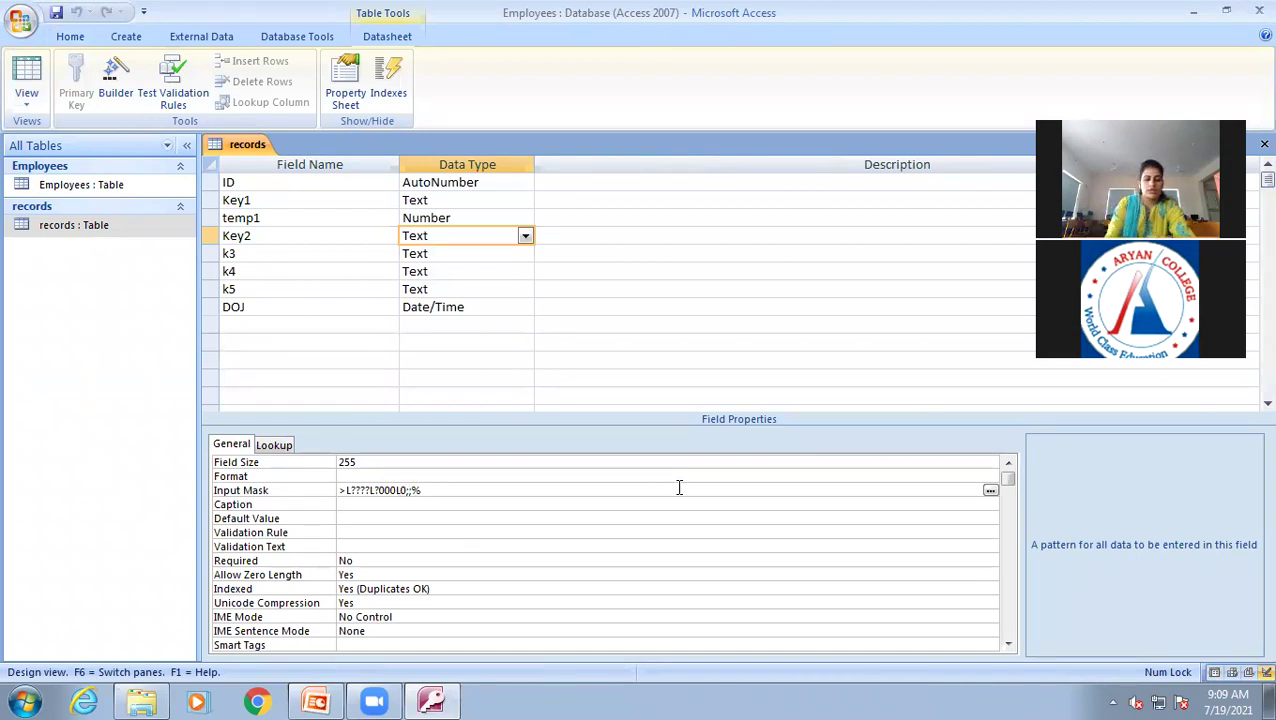
type(";")
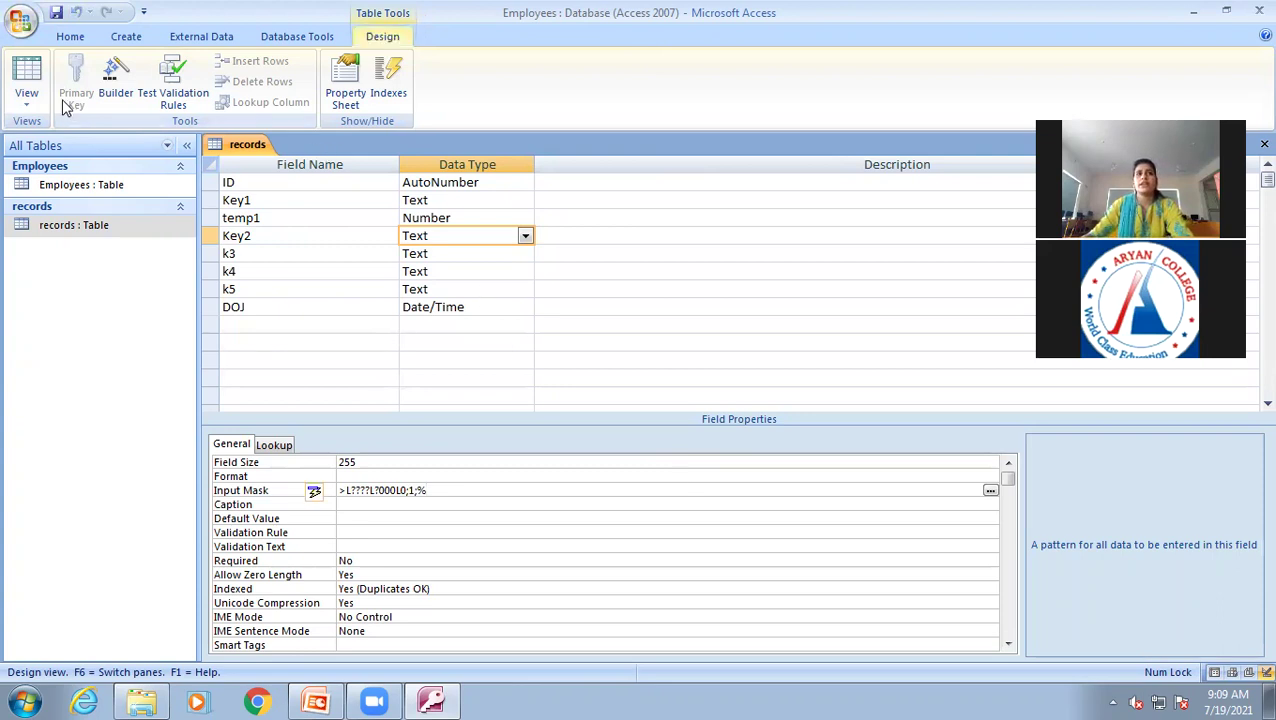
left_click(27, 92)
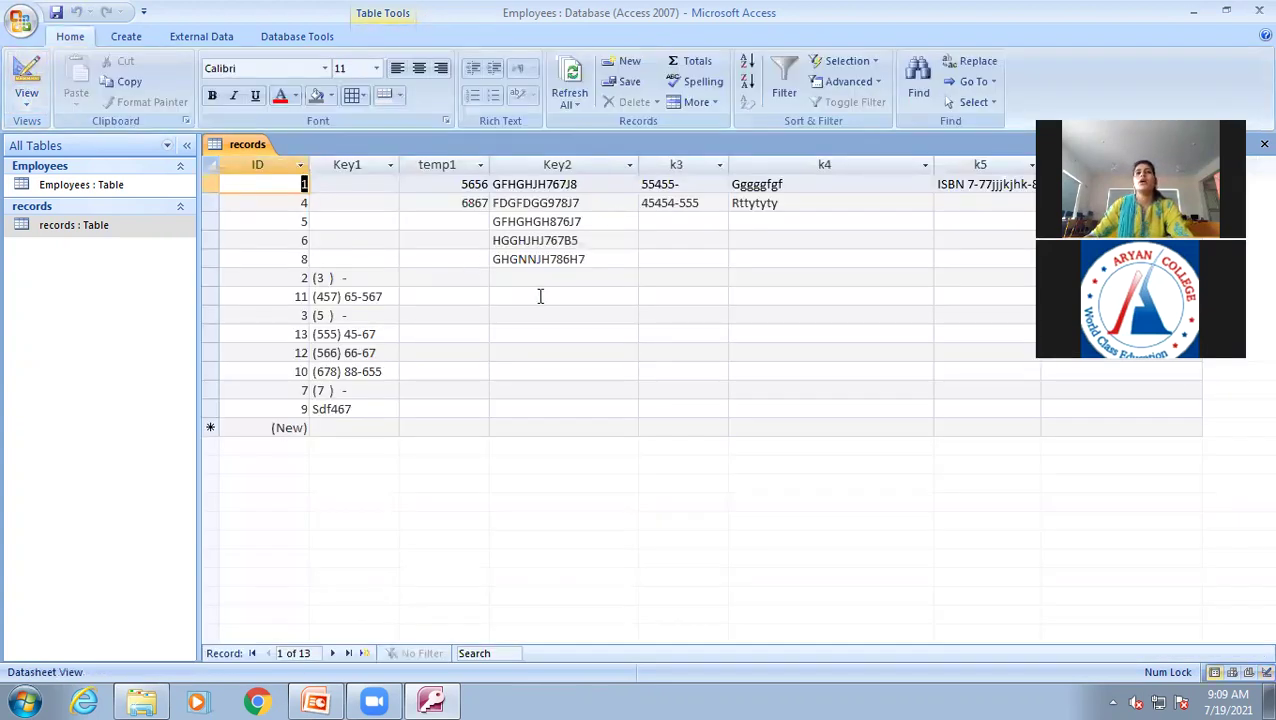
left_click(497, 277)
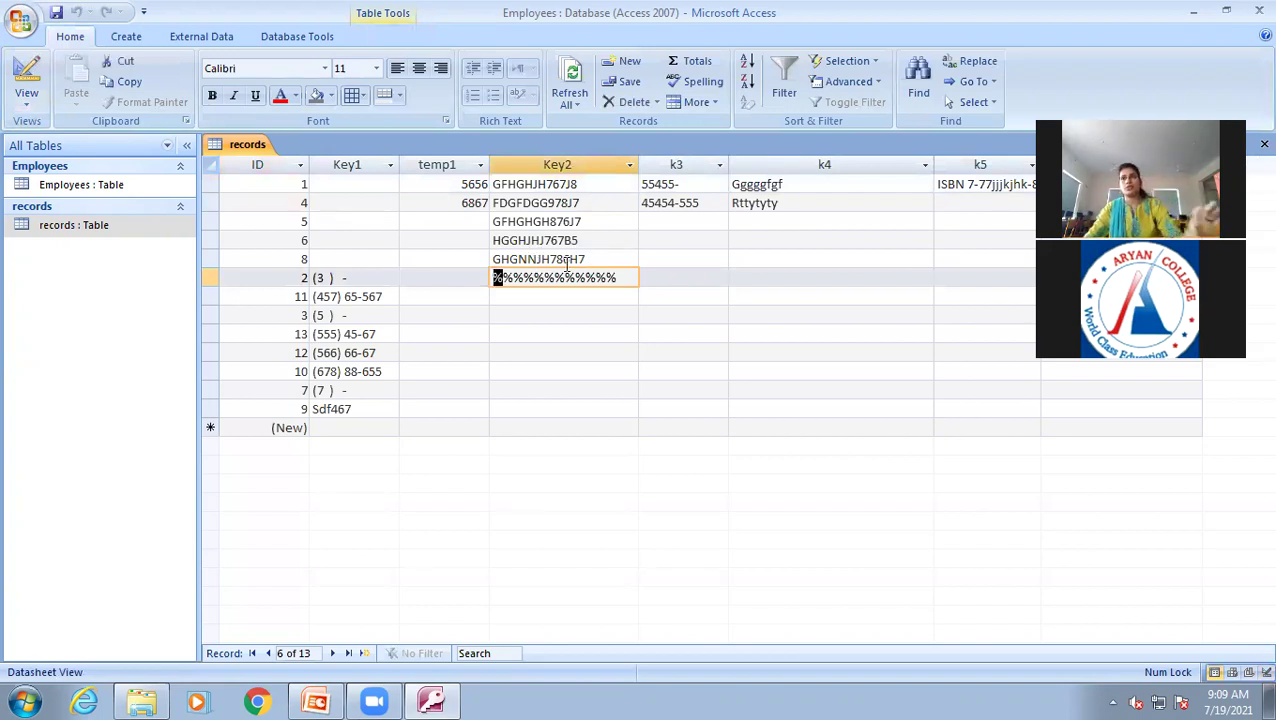
Step: Set the second section of the Key2 input mask to 0 in Design View
left_click(27, 78)
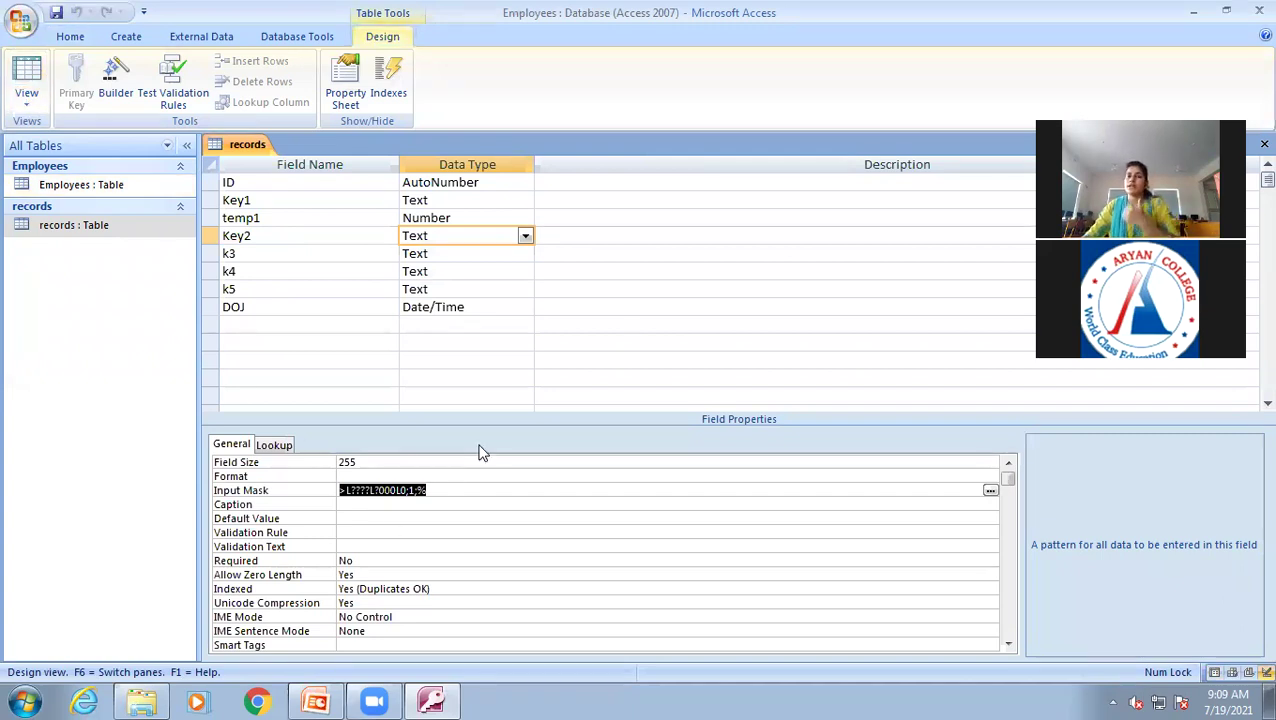
left_click(409, 490)
key("BackSpace")
type("0")
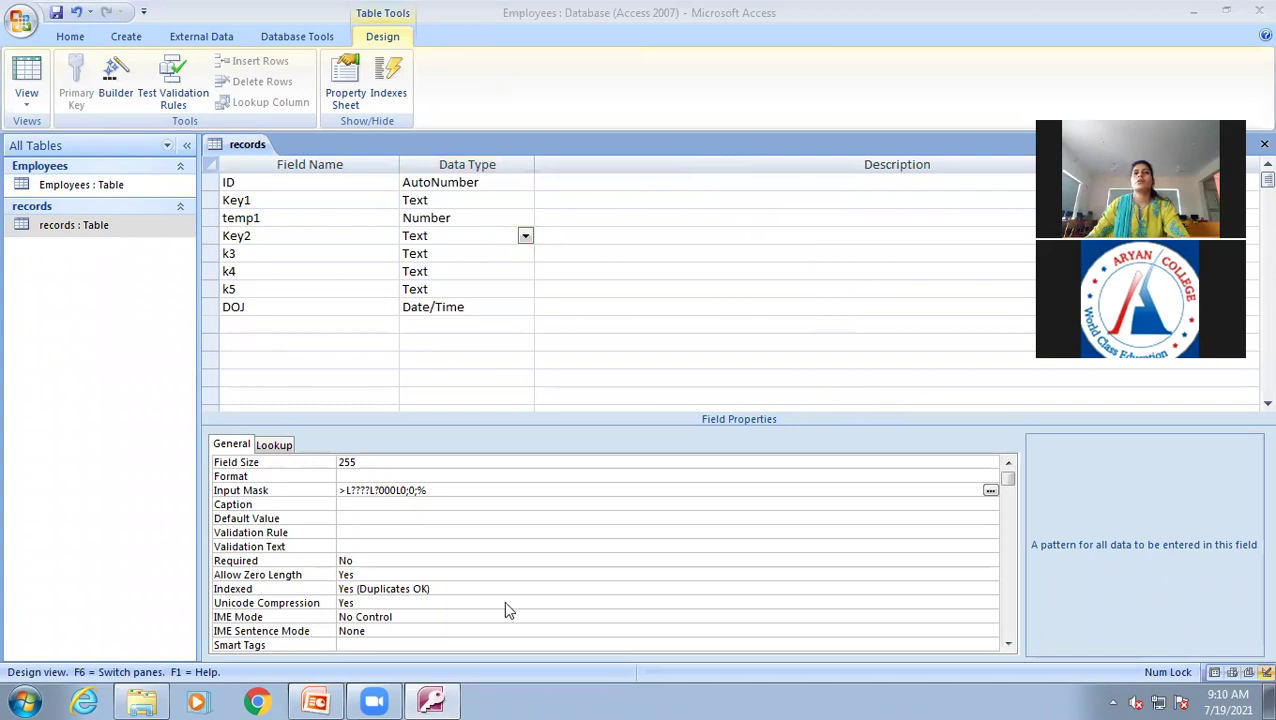
Step: Remove the % placeholder from the end of the Key2 input mask and check an empty Key2 cell in the datasheet
left_click(432, 488)
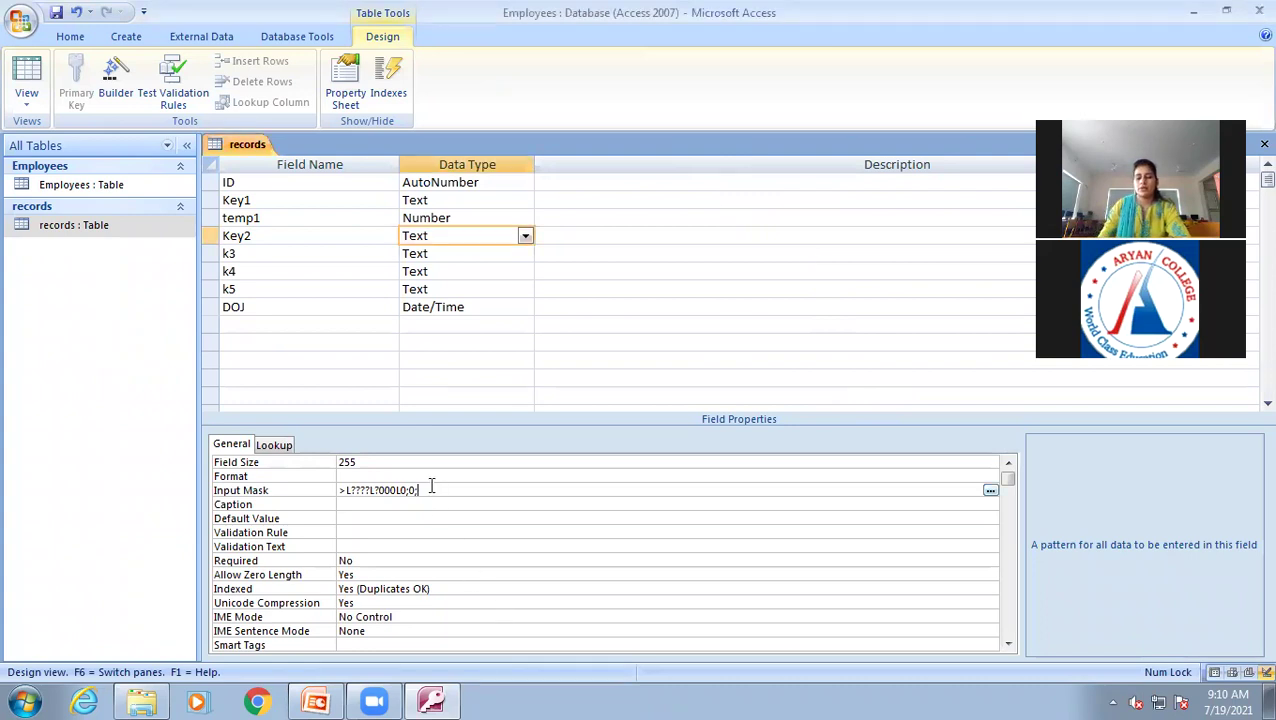
key("BackSpace")
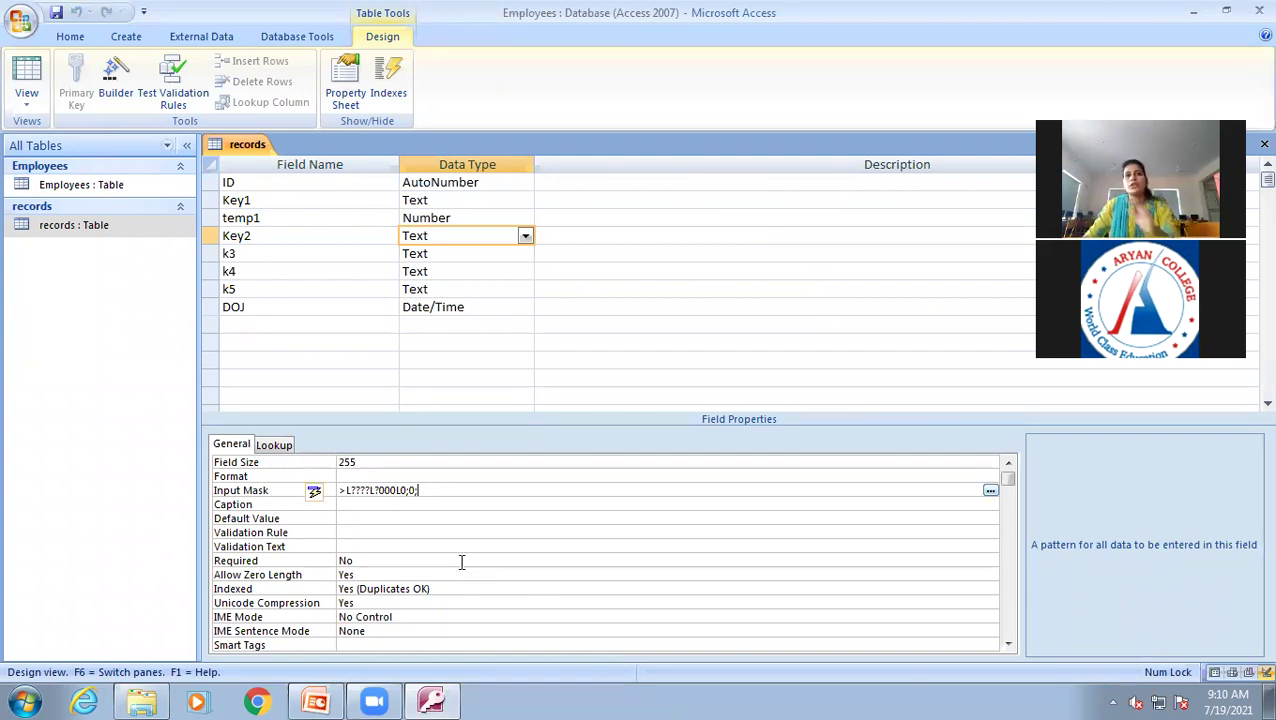
left_click(26, 72)
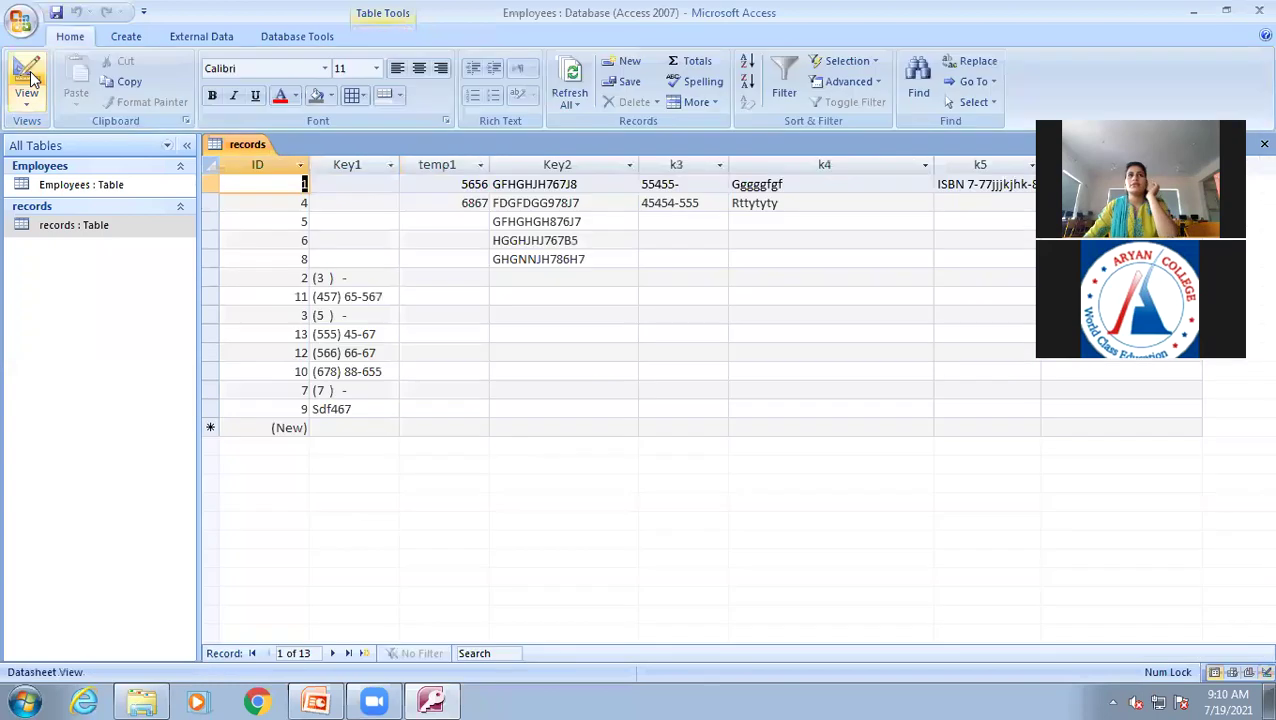
left_click(503, 280)
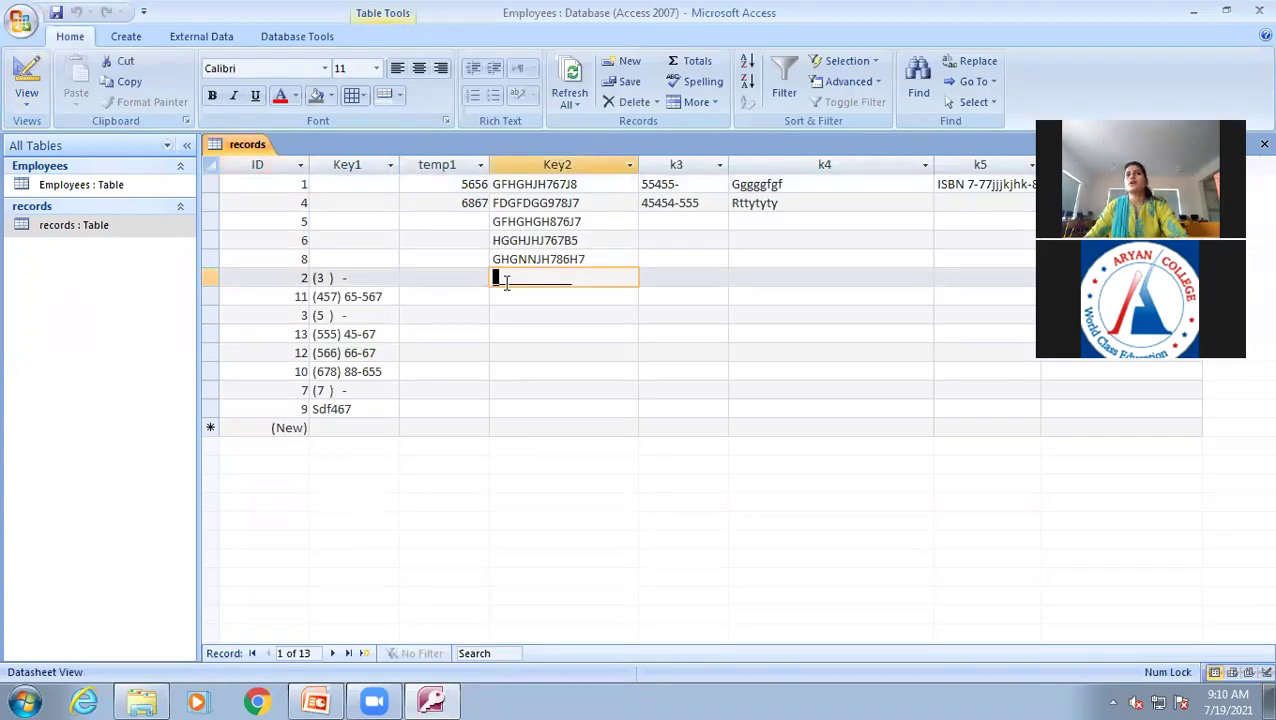
Step: Set the Key2 input mask's placeholder to # and check it in an empty Key2 cell of the datasheet
left_click(26, 72)
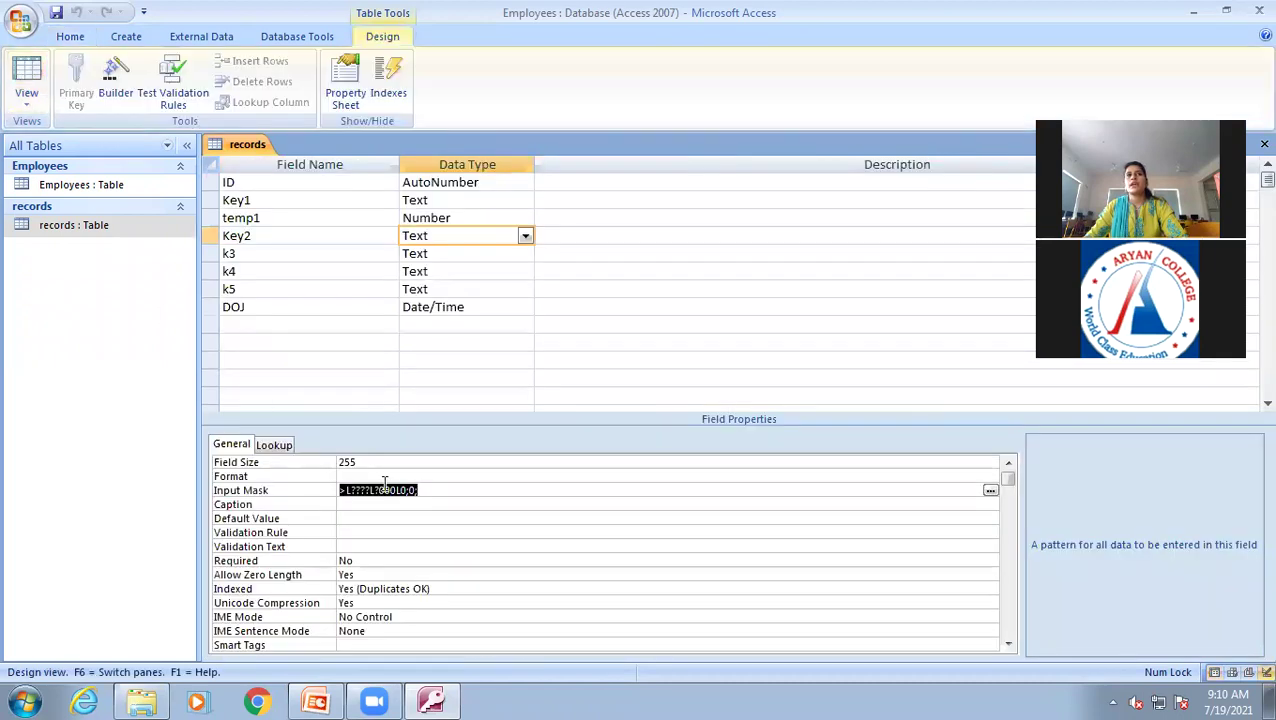
left_click(421, 490)
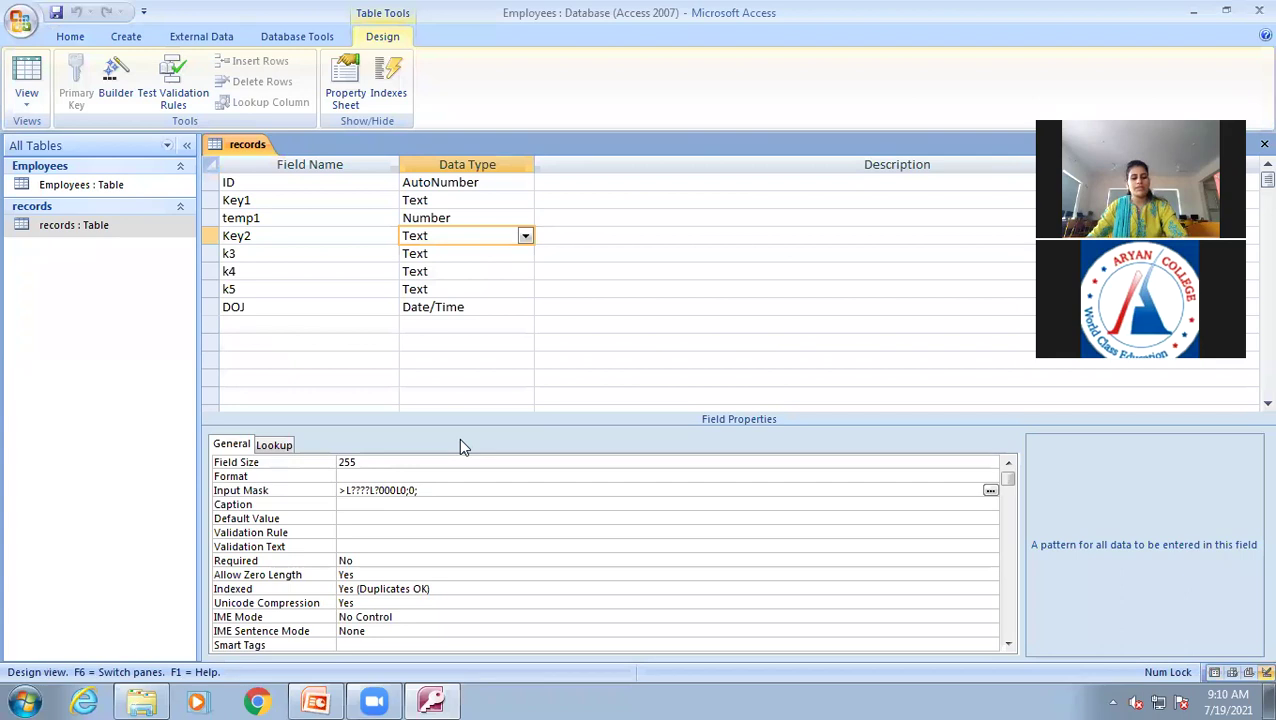
type("#")
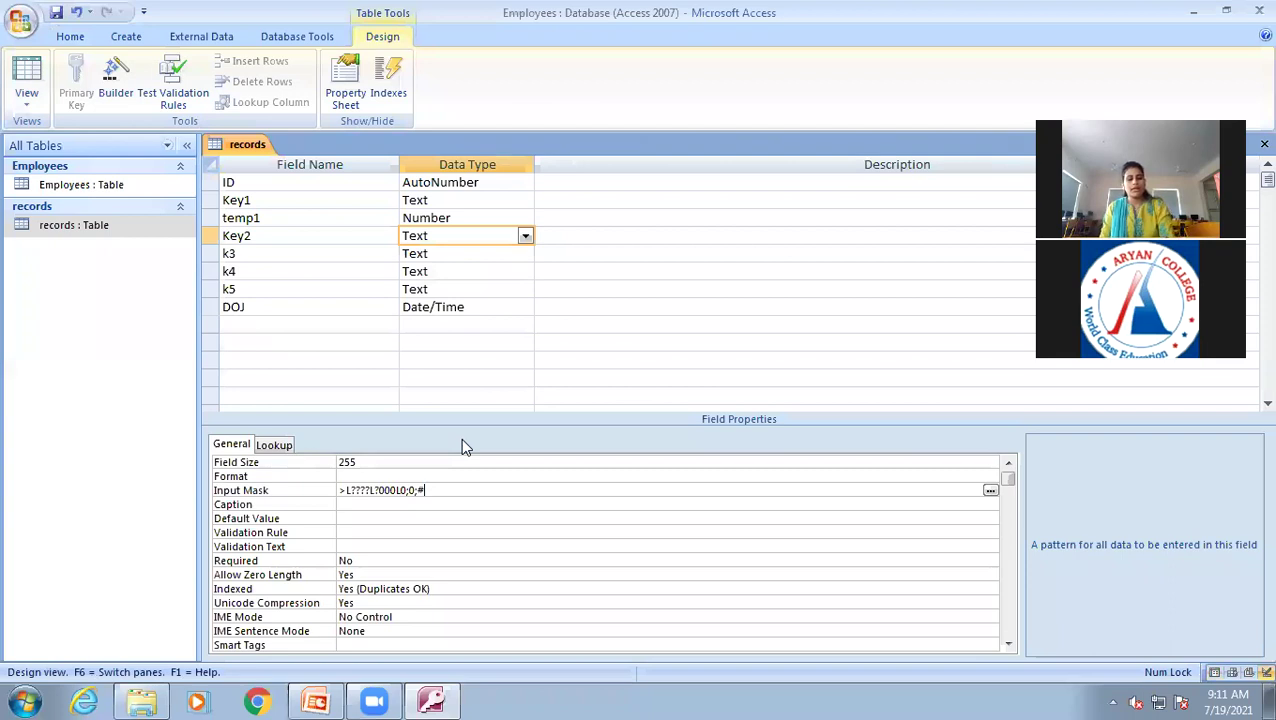
left_click(25, 68)
left_click(507, 279)
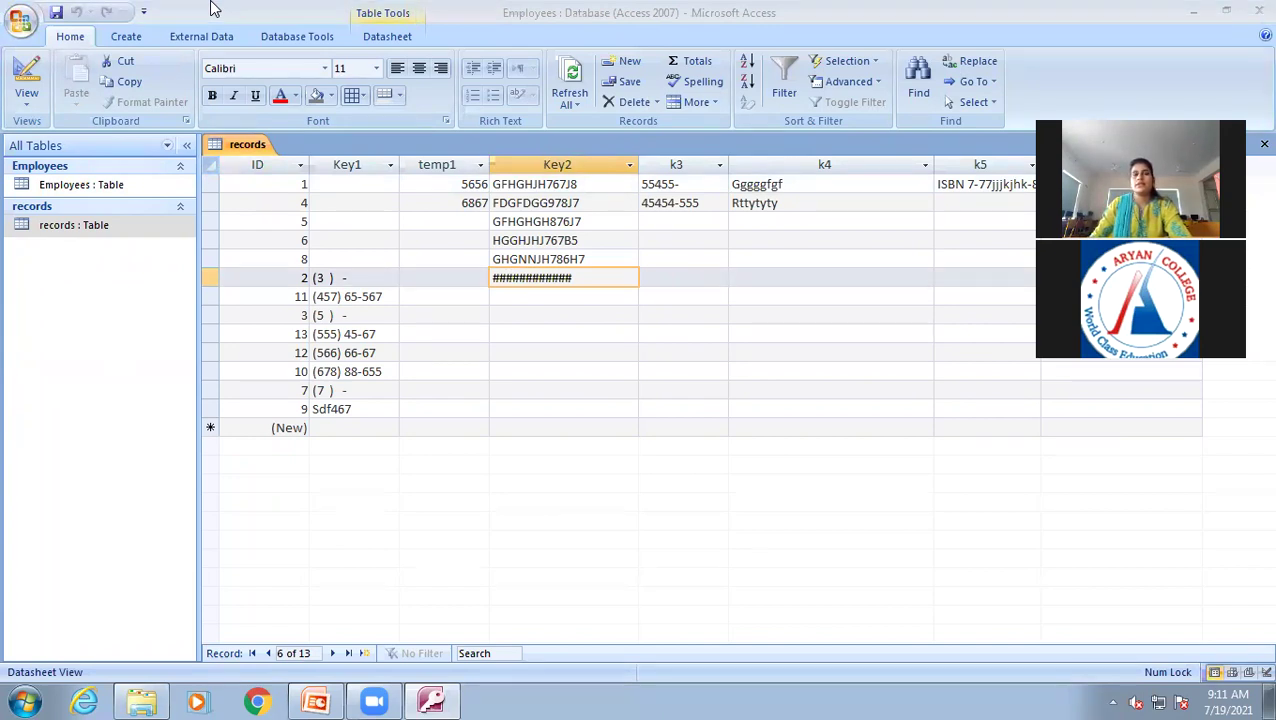
Step: Minimize the Access and PowerPoint windows and deselect the file in the folder window
left_click(1193, 11)
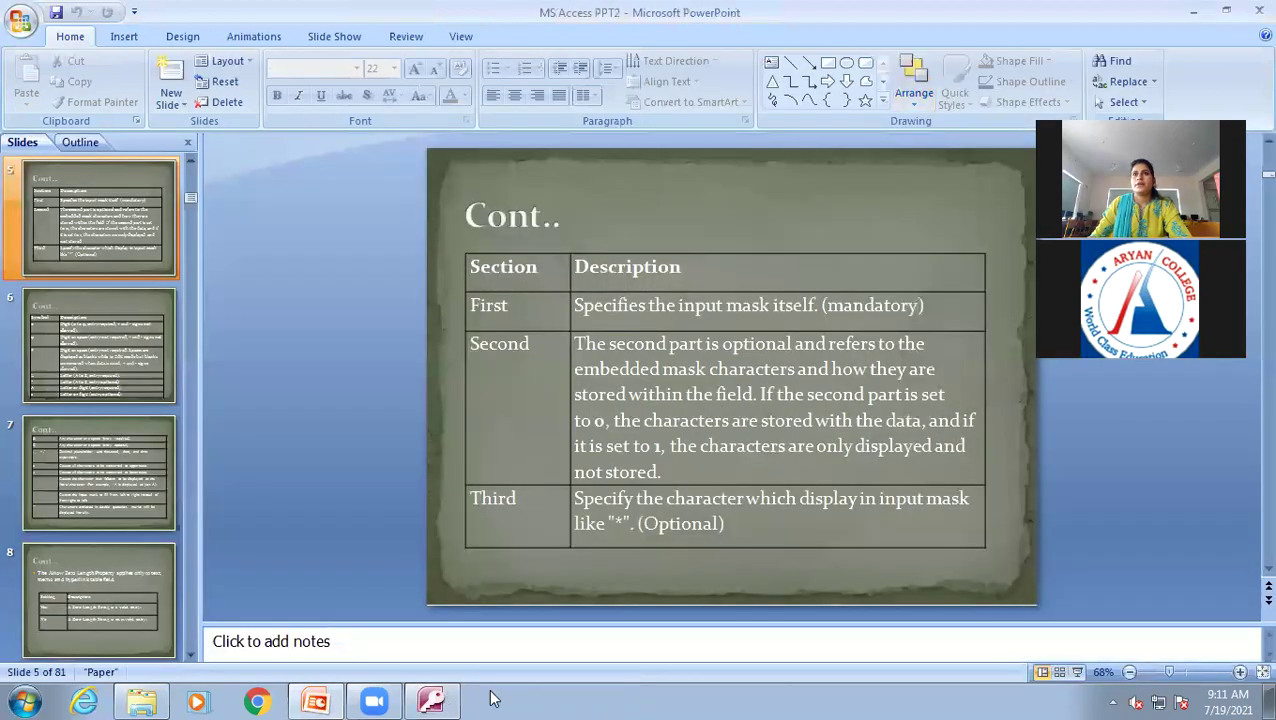
left_click(1192, 13)
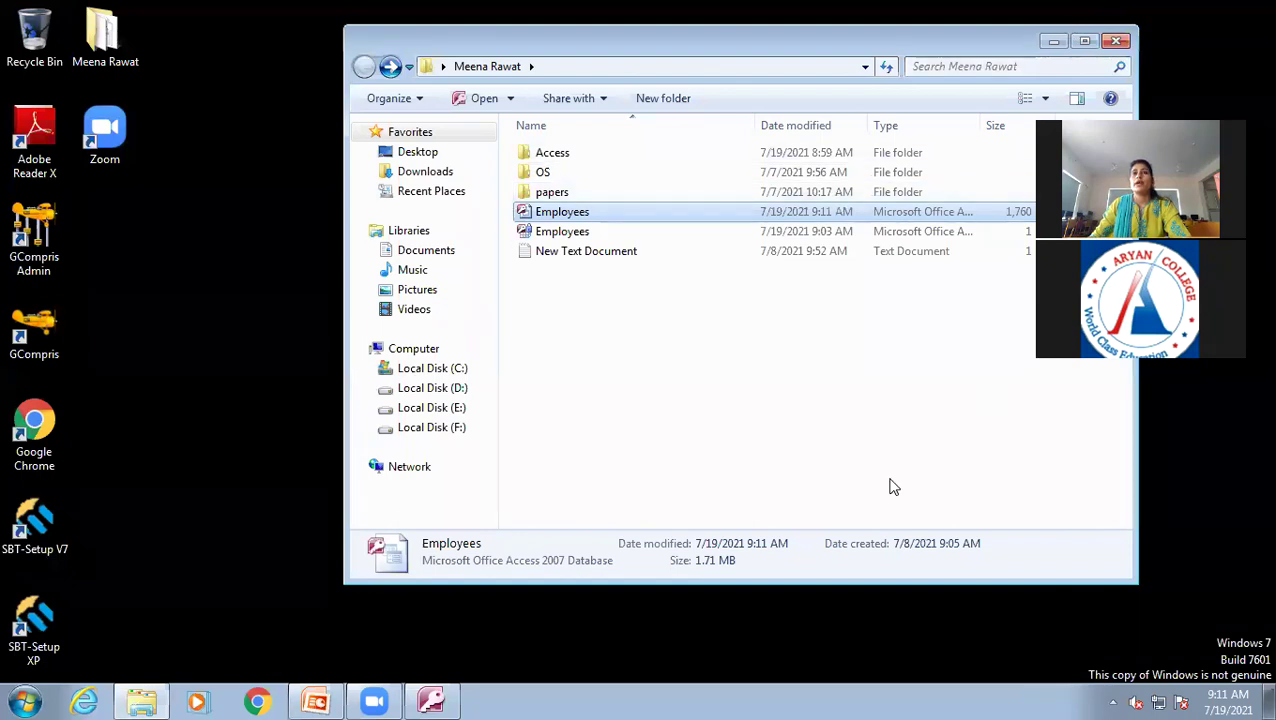
left_click(695, 372)
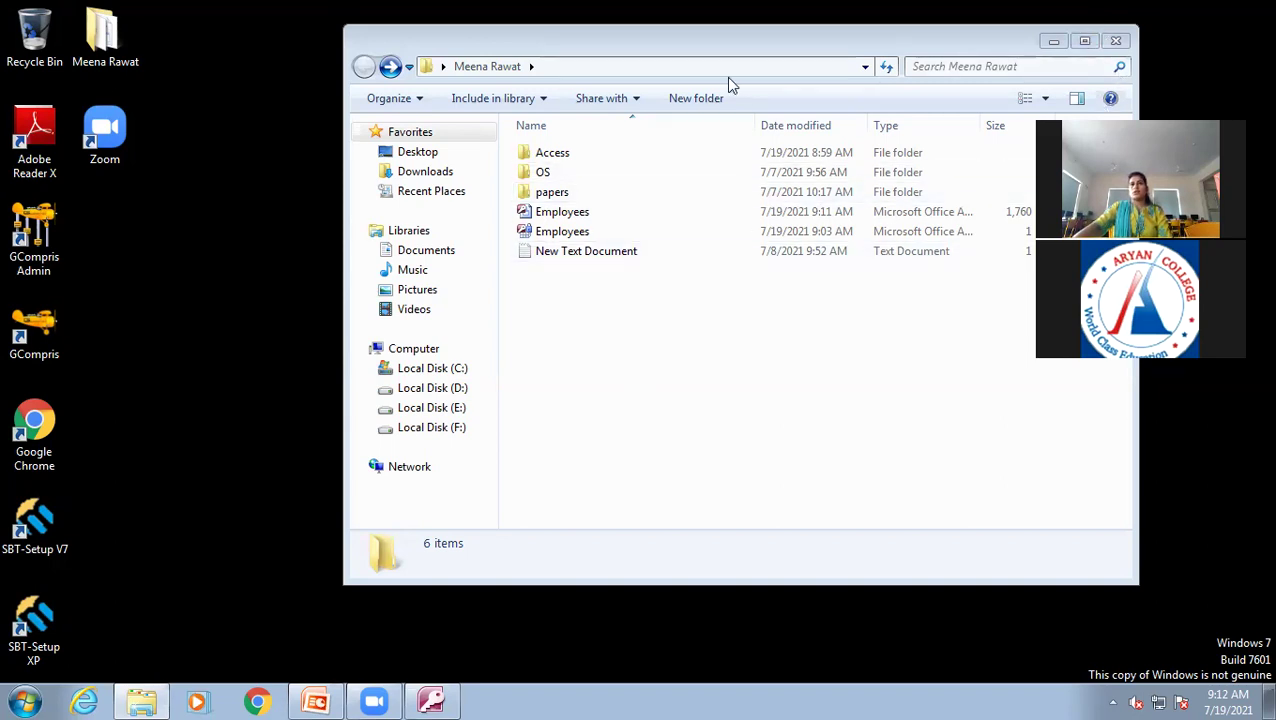
Step: Try to open Google Chrome
left_click(252, 701)
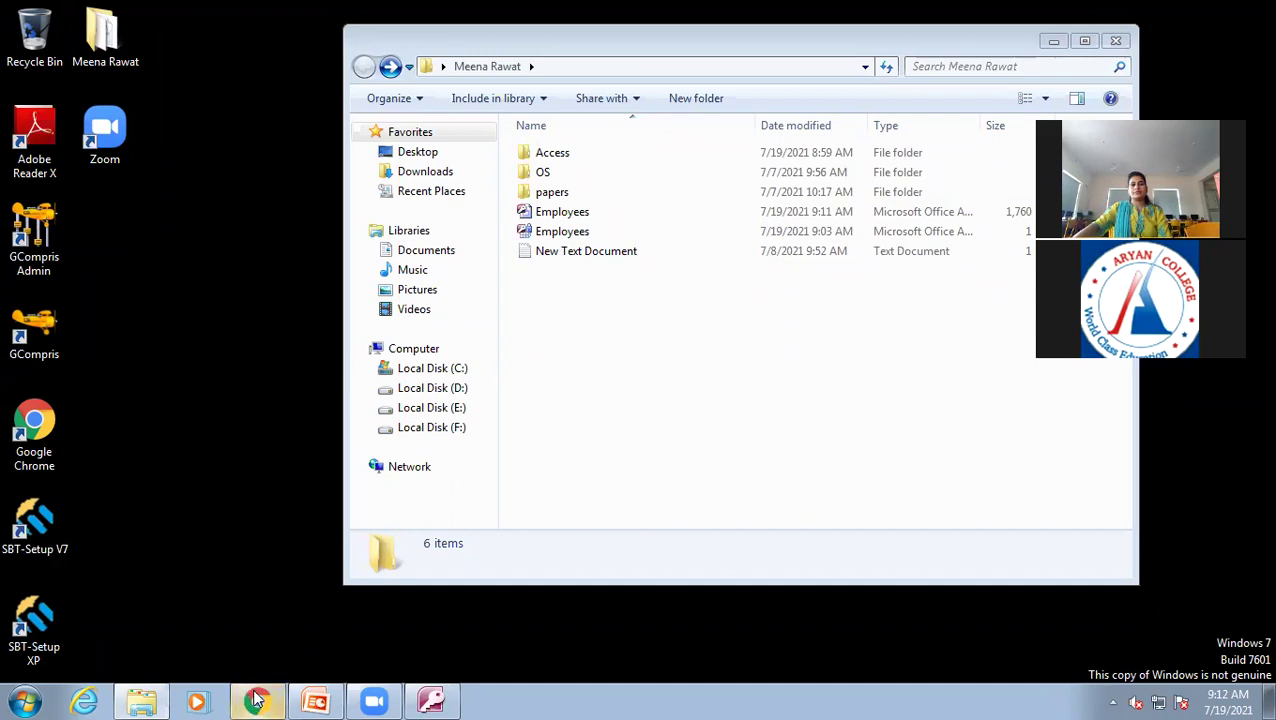
right_click(255, 700)
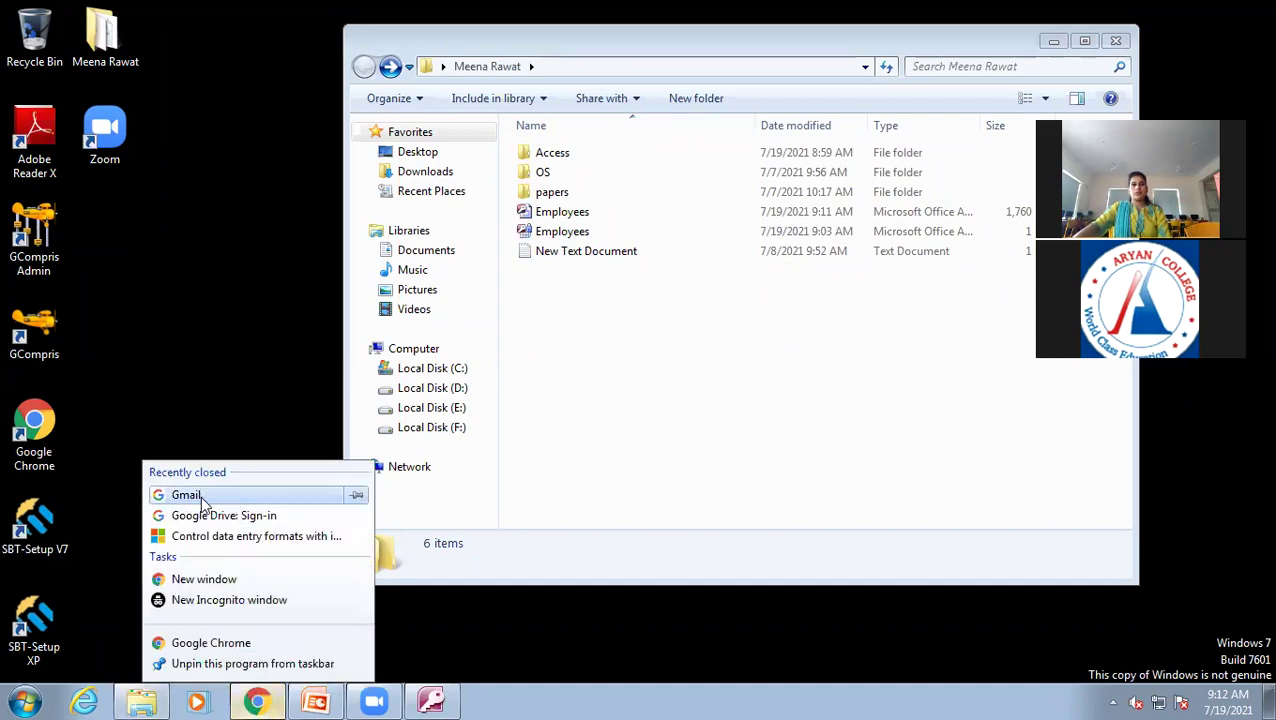
left_click(279, 642)
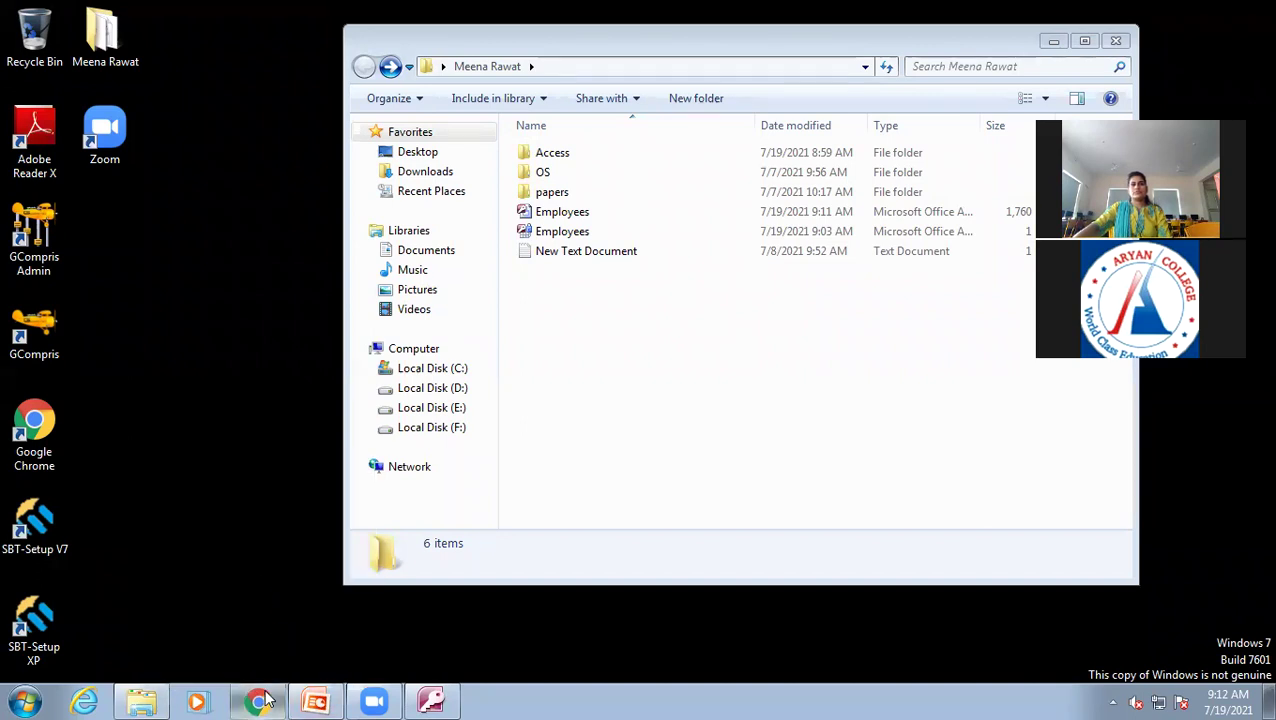
right_click(265, 703)
left_click(241, 643)
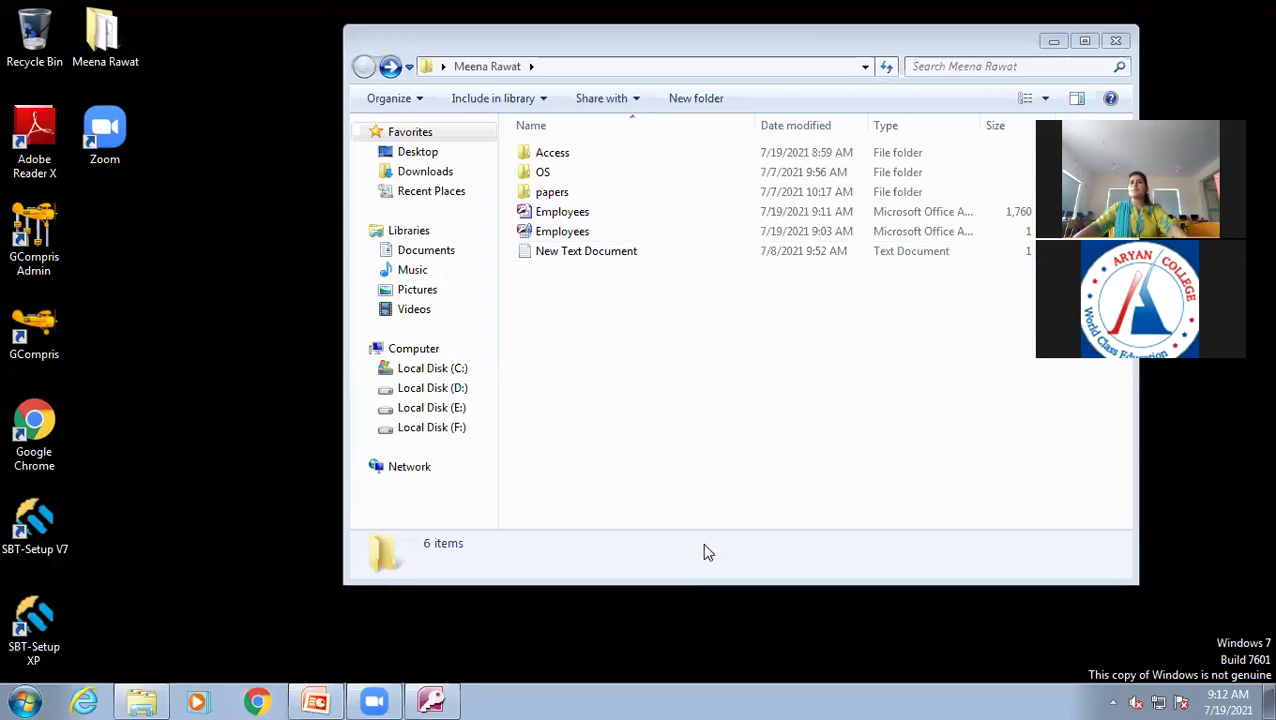
Step: Close the folder window on the desktop
left_click(757, 360)
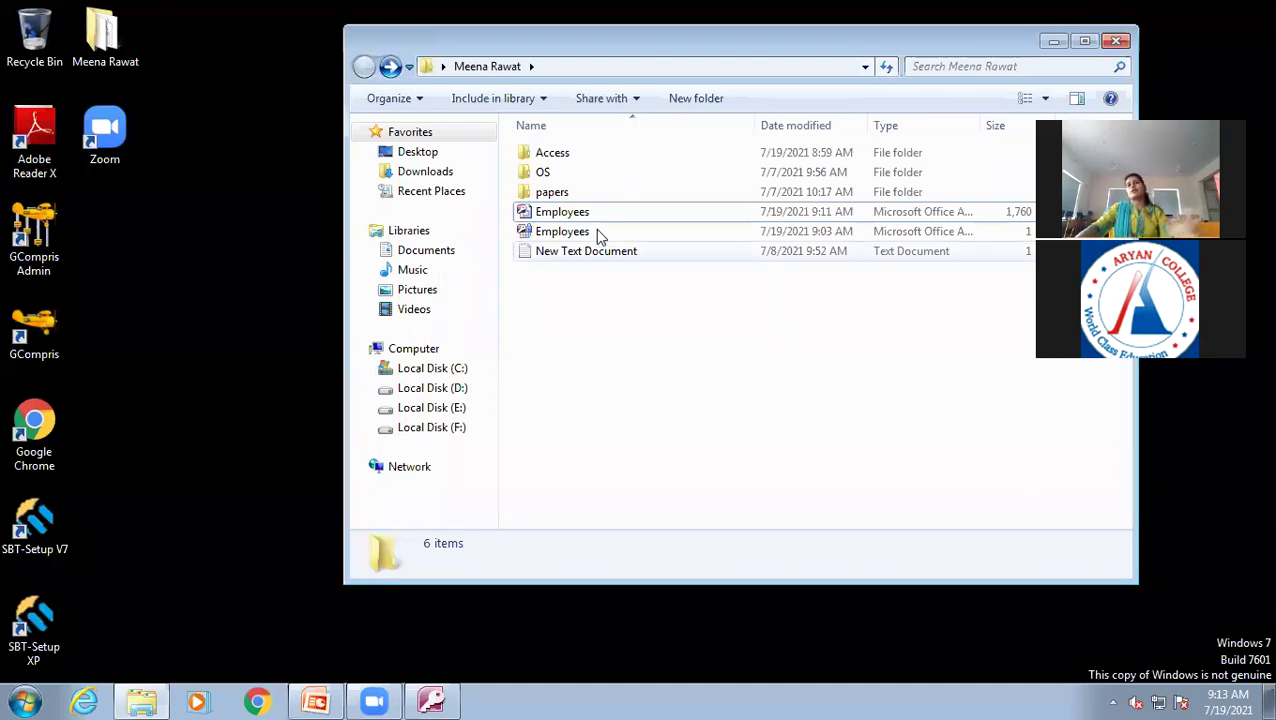
left_click(1116, 44)
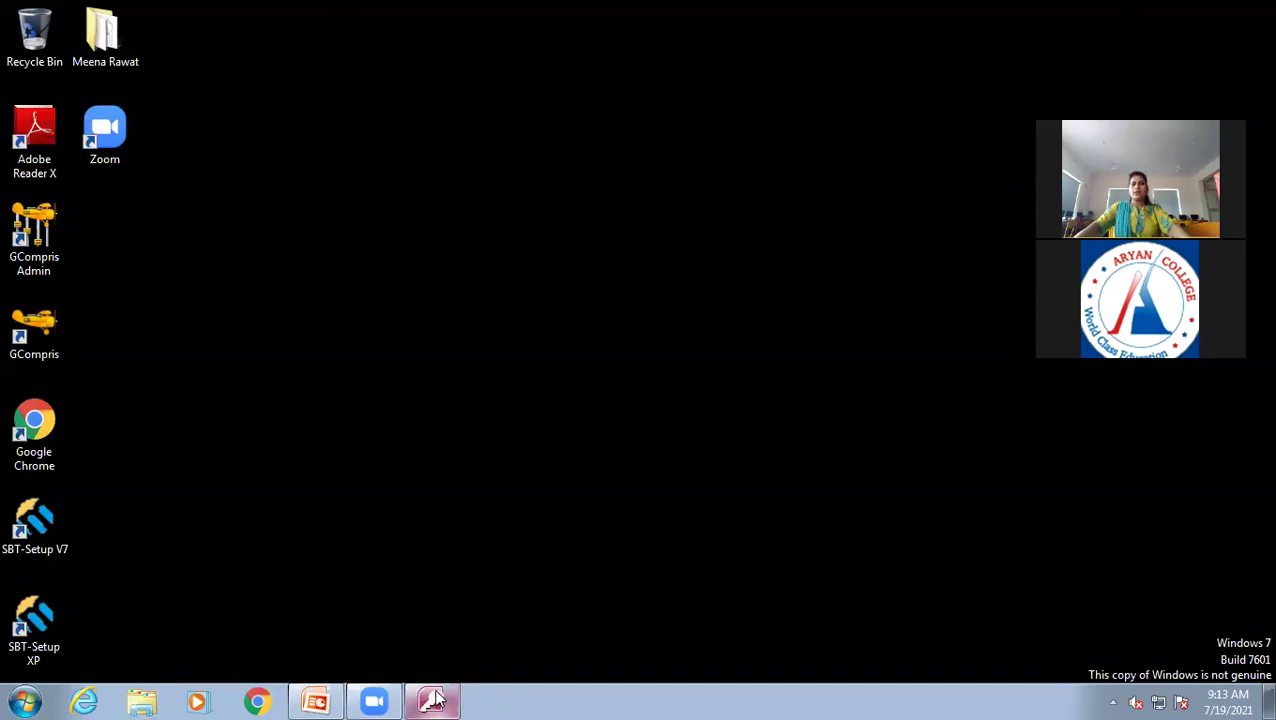
Step: Switch to Access and display the records table in Datasheet View
mouse_move(436, 700)
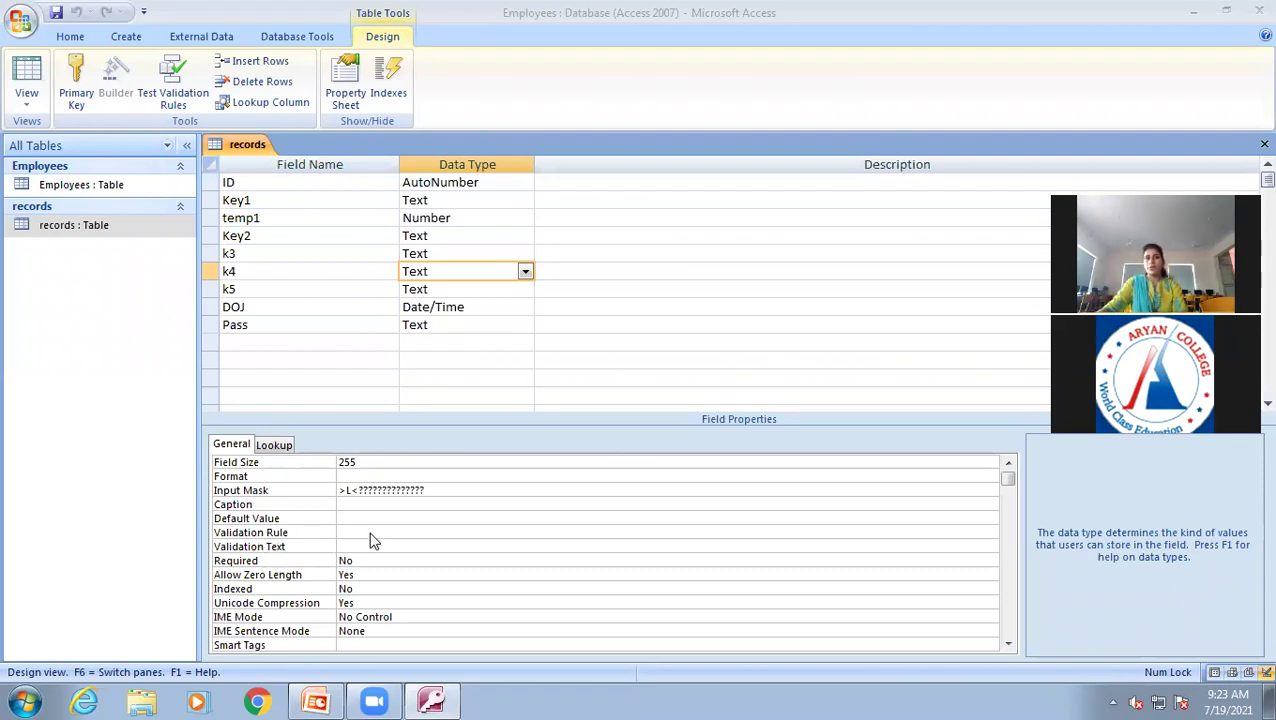
right_click(20, 80)
left_click(279, 372)
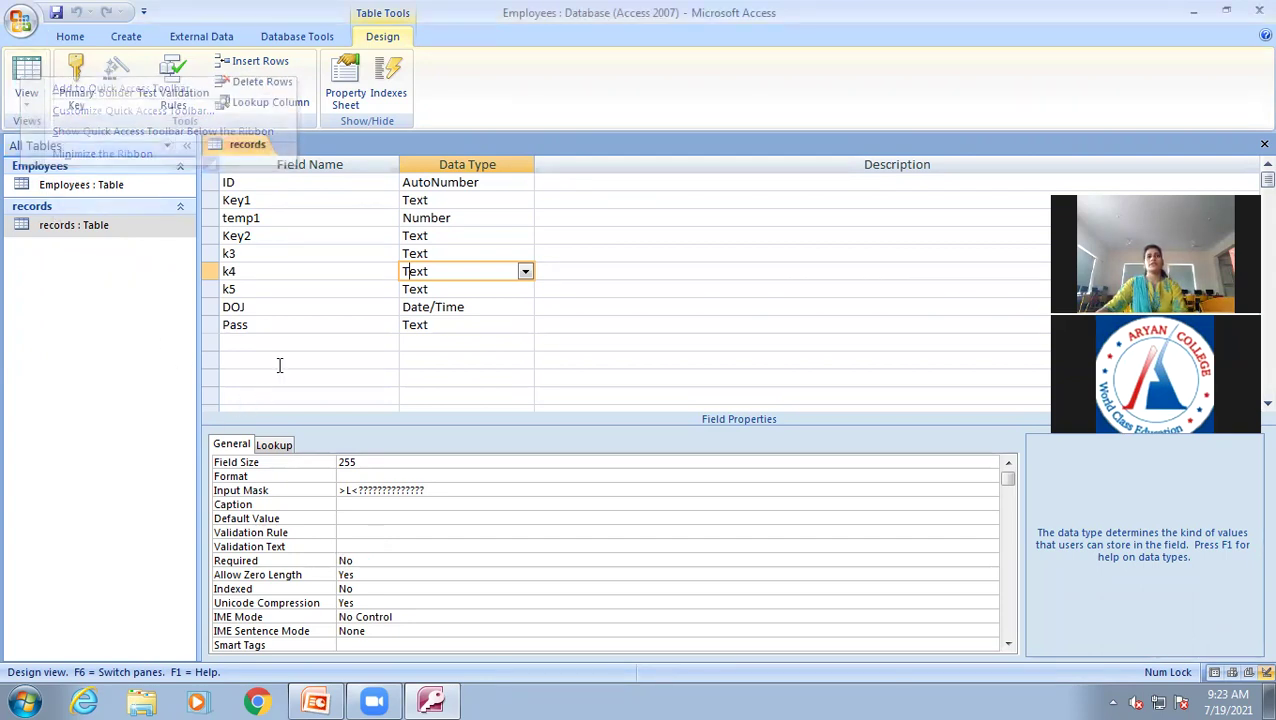
left_click(27, 82)
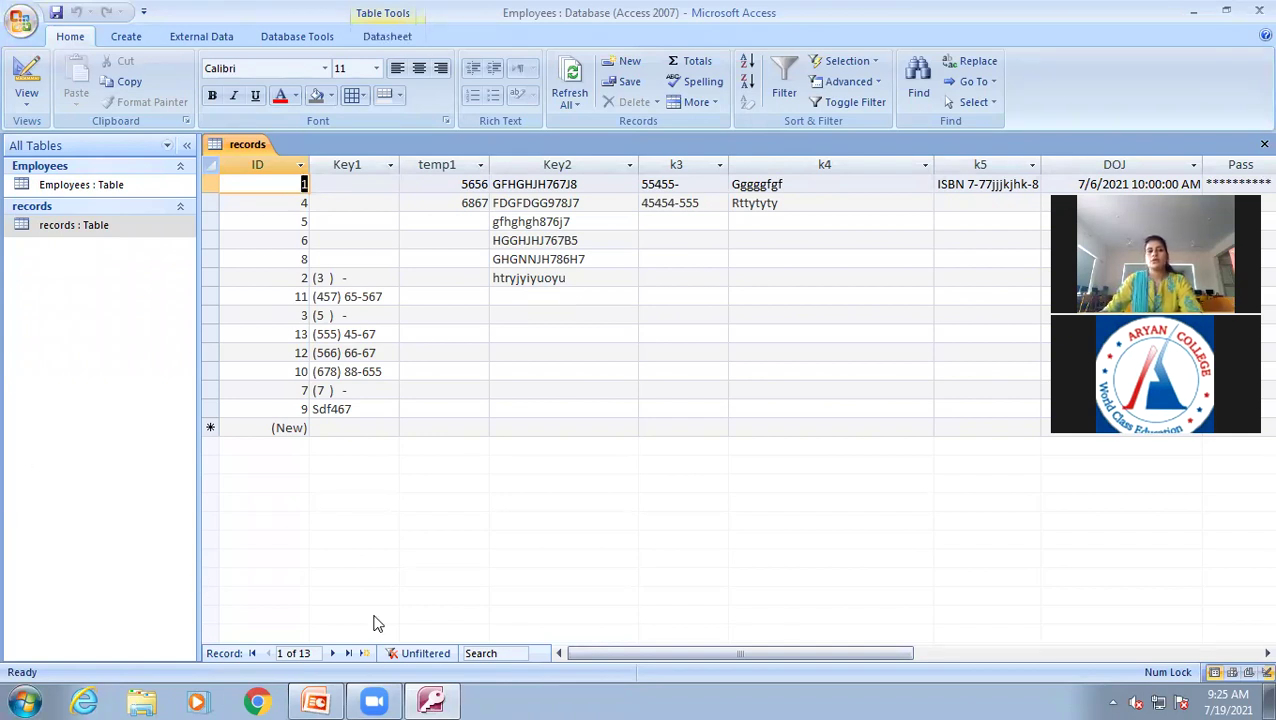
Step: Switch to the MS Access PPT2 presentation in PowerPoint and show slide 7 with the input mask symbols
mouse_move(317, 700)
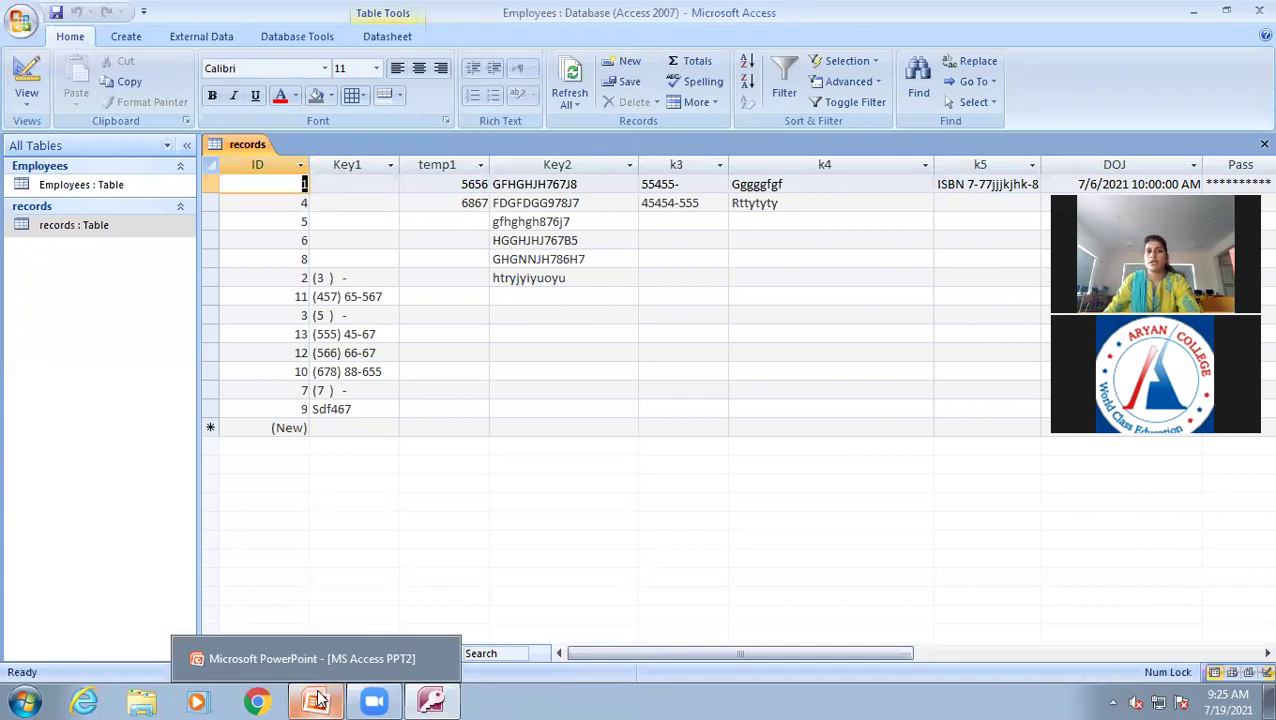
left_click(317, 700)
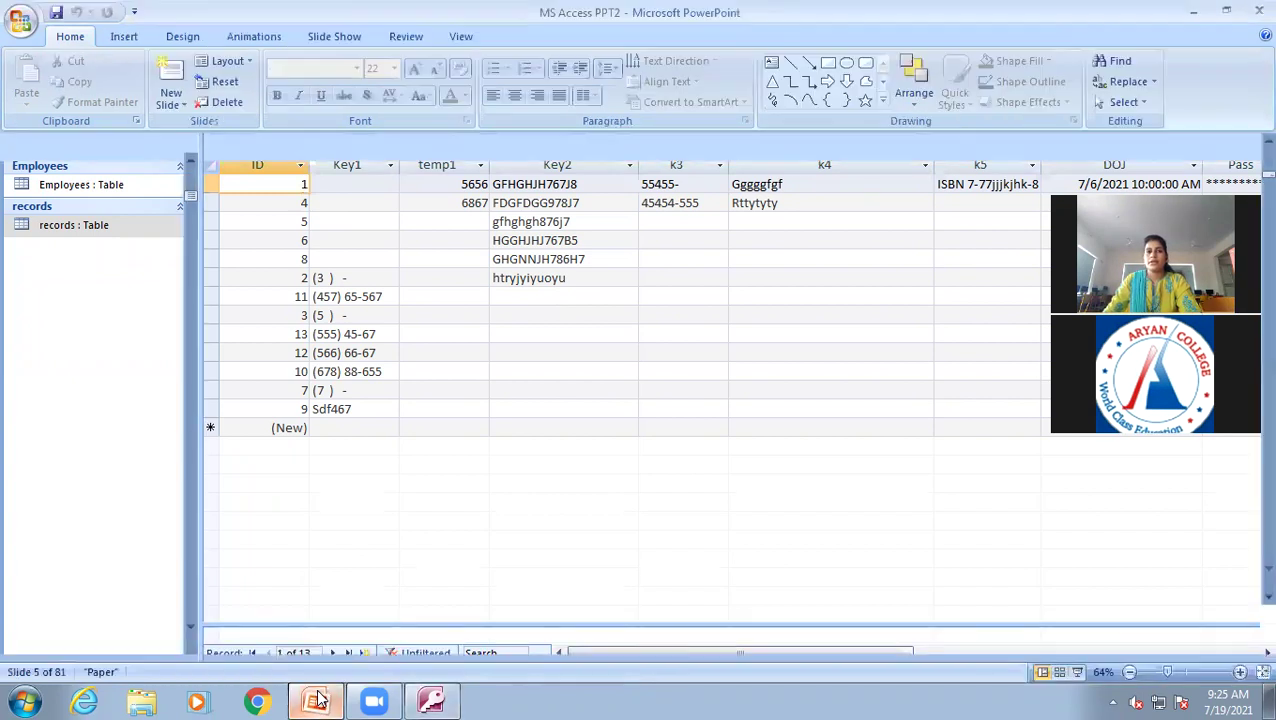
left_click(143, 501)
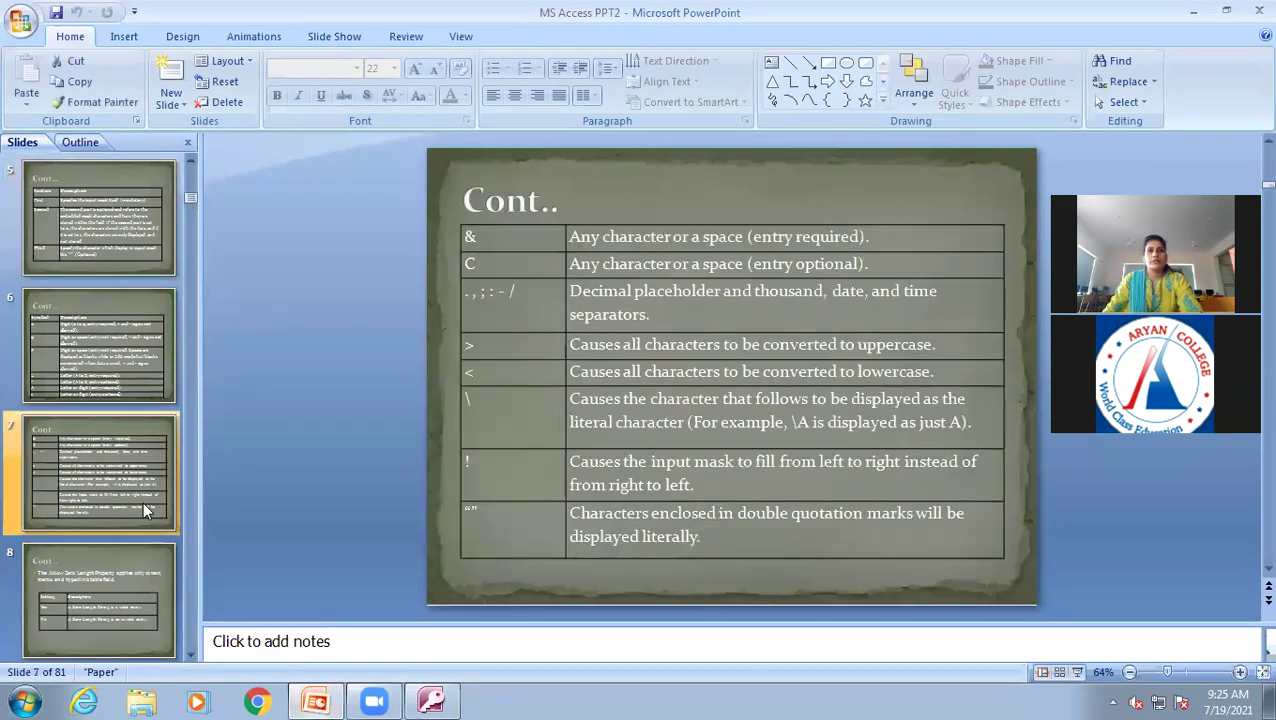